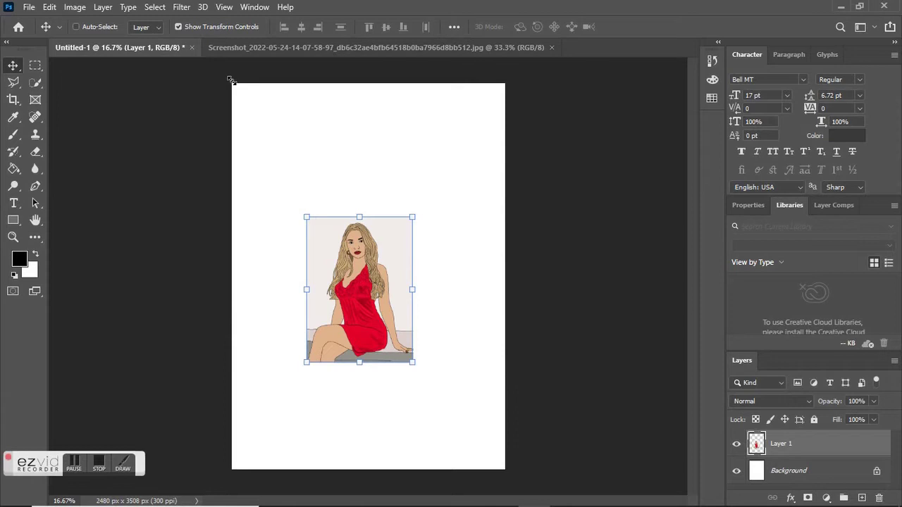
Step: Scale the illustration of the woman in the red dress to fill the whole page
left_click_drag(315, 232, 316, 232)
left_click_drag(233, 93, 235, 83)
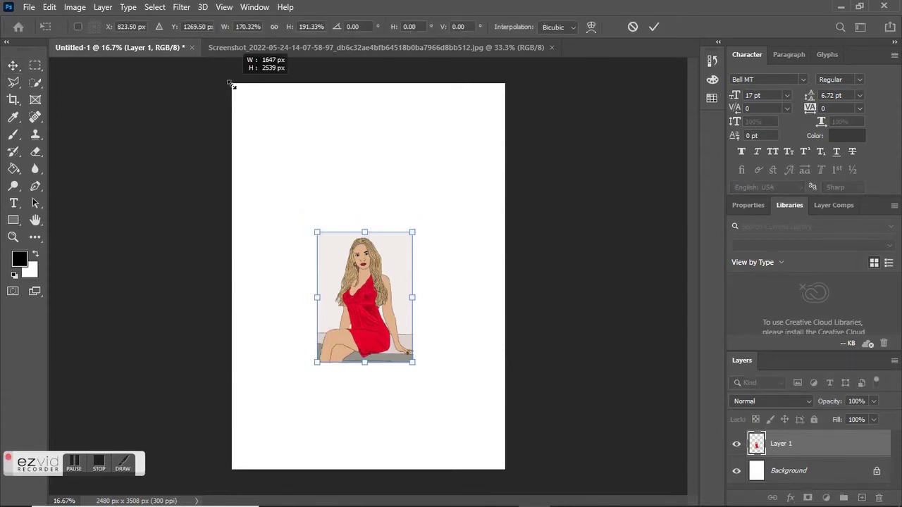
left_click_drag(412, 365, 503, 468)
left_click(654, 27)
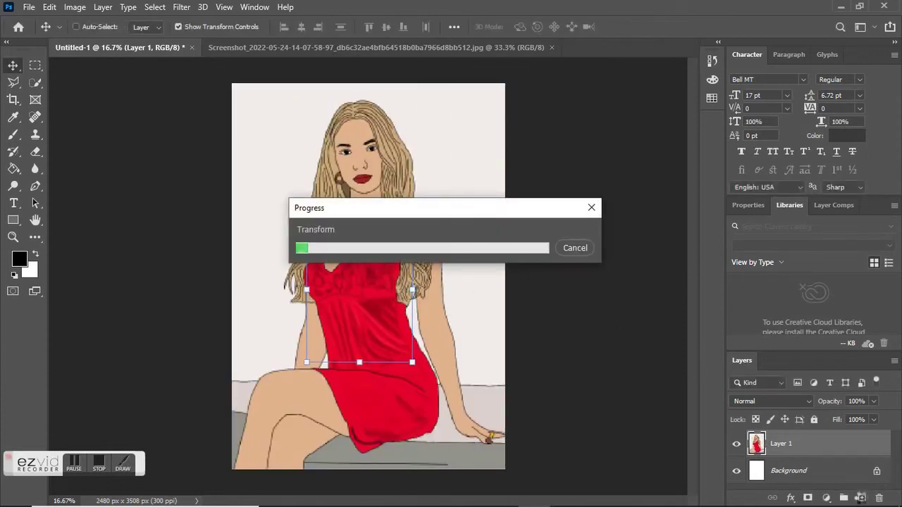
Step: Add a new layer with the title text DORINA in Bodoni MT Regular
left_click(861, 498)
left_click(13, 205)
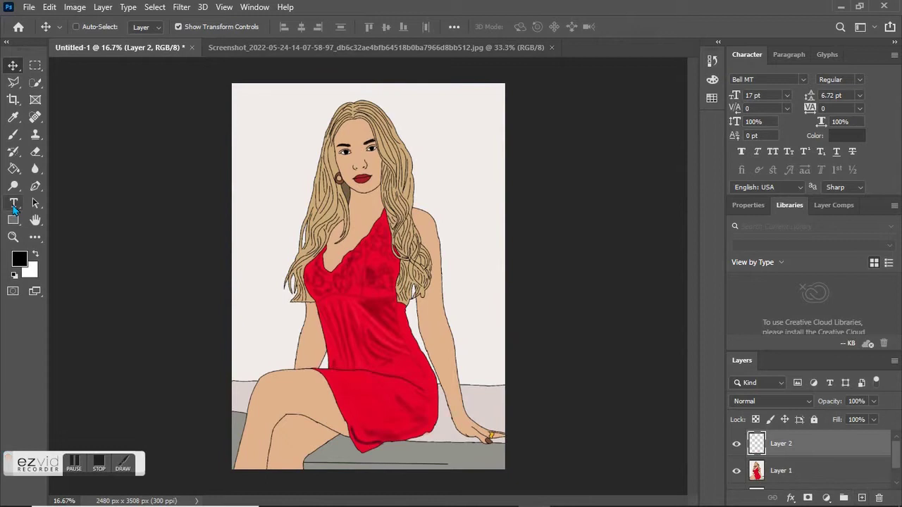
left_click(345, 261)
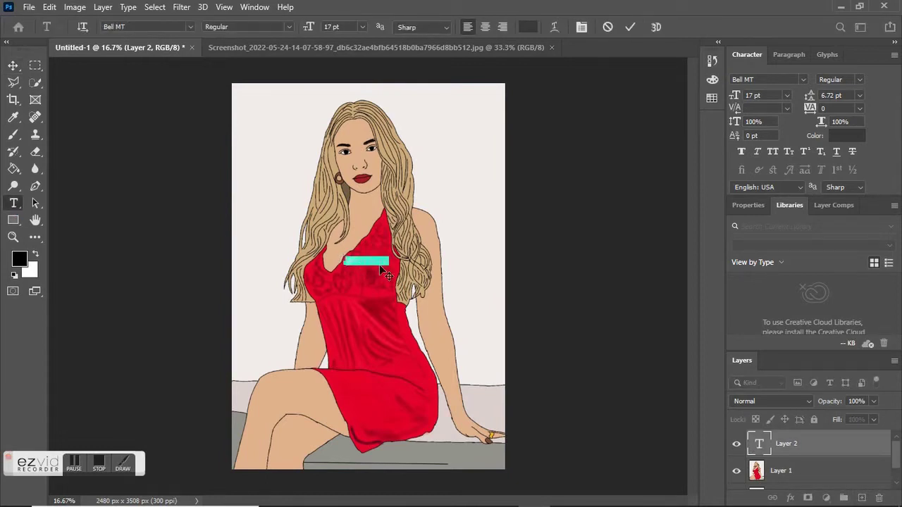
left_click(190, 27)
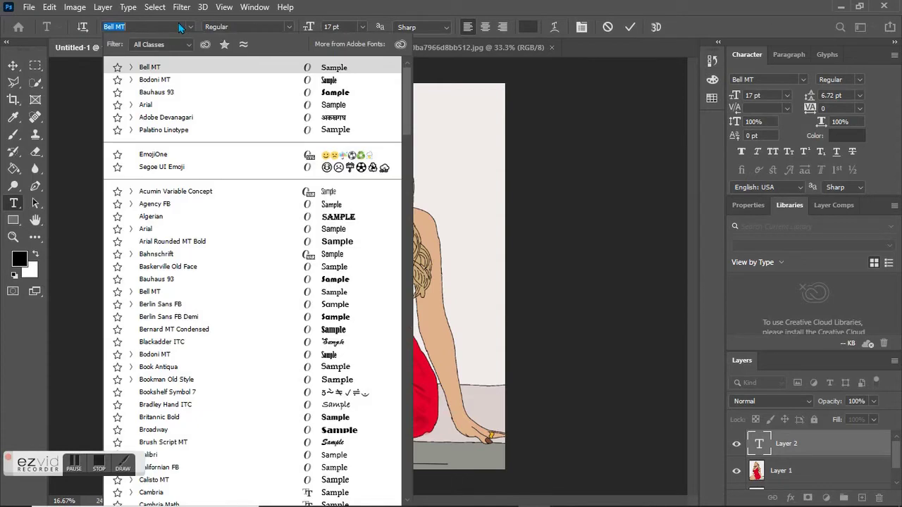
type("bod")
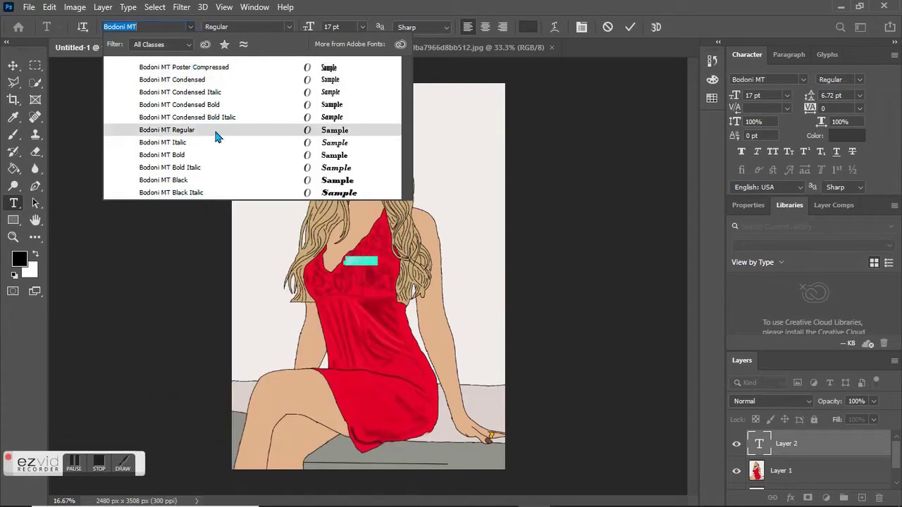
left_click(216, 132)
Step: Set the DORINA title to 128 pt and place it across the page at the figure's neck
type("128")
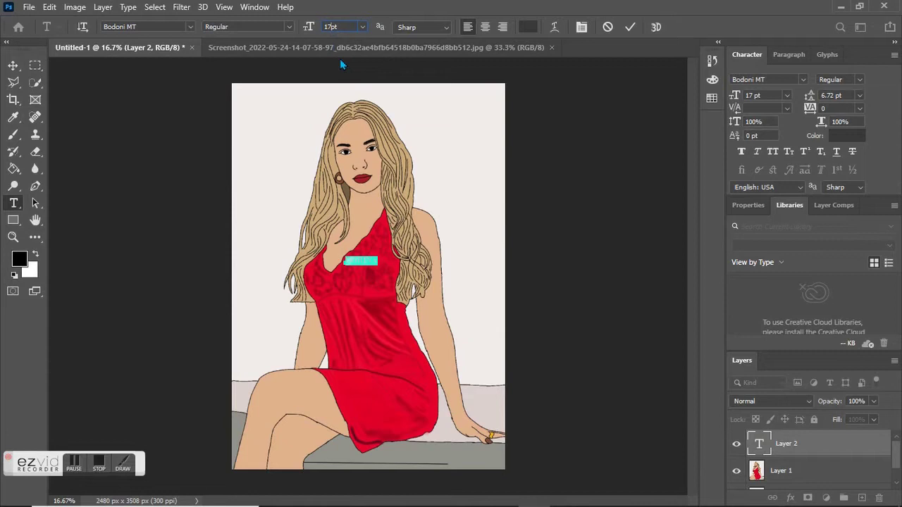
key("Return")
left_click(13, 65)
left_click_drag(504, 200, 407, 167)
Step: Add the text EXCLUSIVE ZINE in Bodoni MT at 17 pt and place it in the page's upper-left corner
left_click(13, 205)
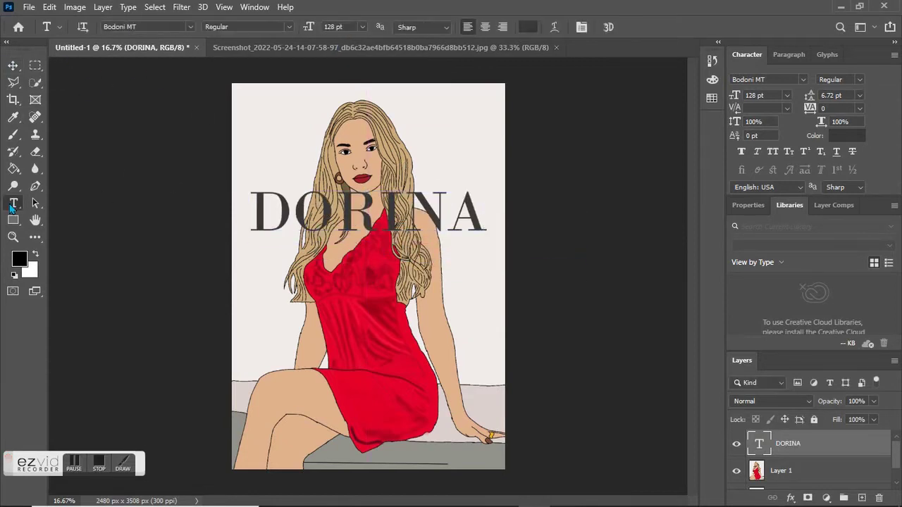
left_click(279, 123)
left_click(333, 27)
key("BackSpace")
key("Return")
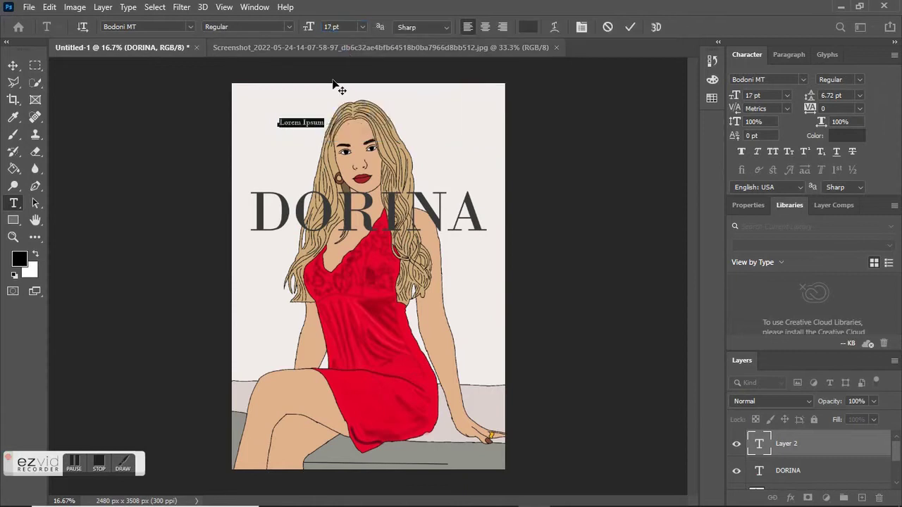
type("EXCLUSIVE 20")
left_click(13, 65)
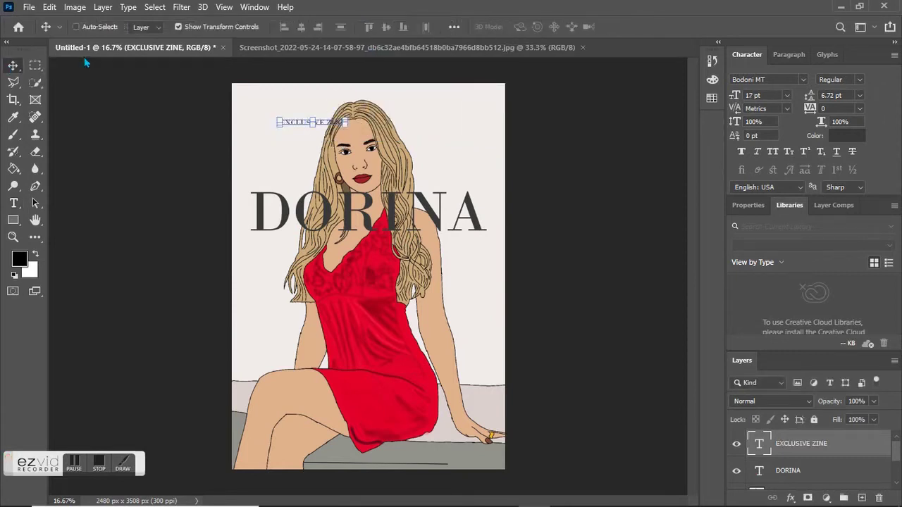
left_click_drag(326, 124, 294, 105)
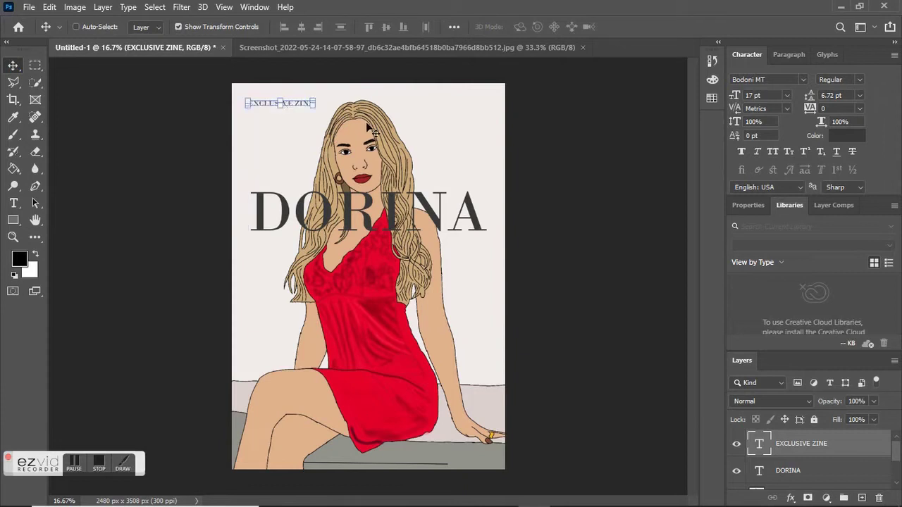
Step: Add the text MAY 2022 in Candara at 17 pt and place it in the page's upper-right corner
key("t")
left_click(415, 109)
left_click(161, 27)
type("Candara")
key("Return")
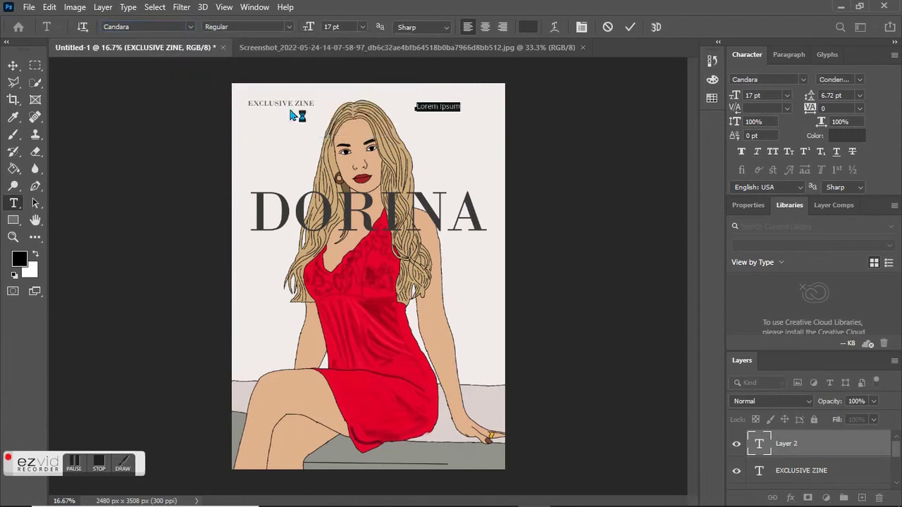
type("MAY 2022")
key("ctrl")
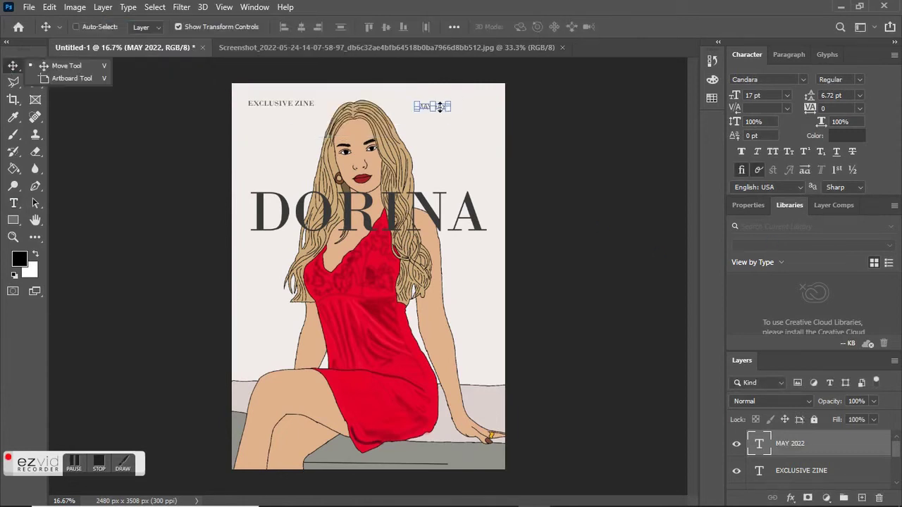
left_click_drag(444, 106, 478, 103)
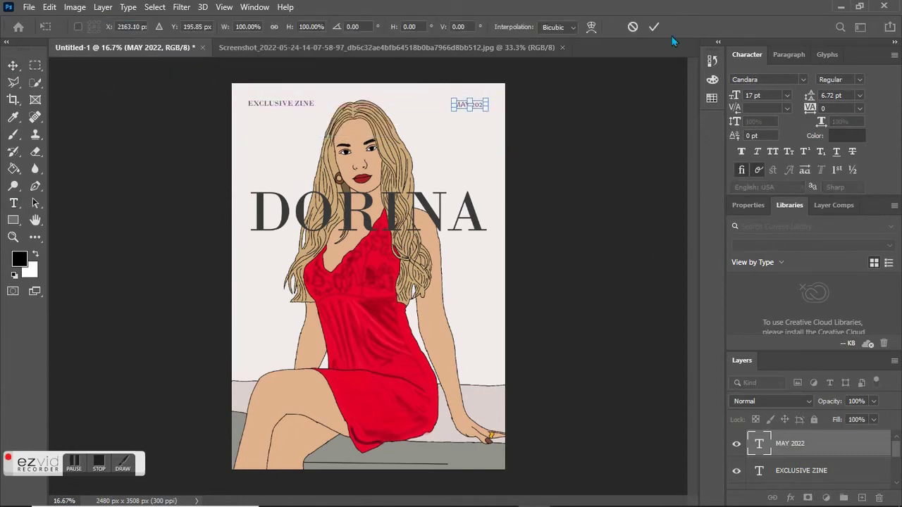
left_click(654, 27)
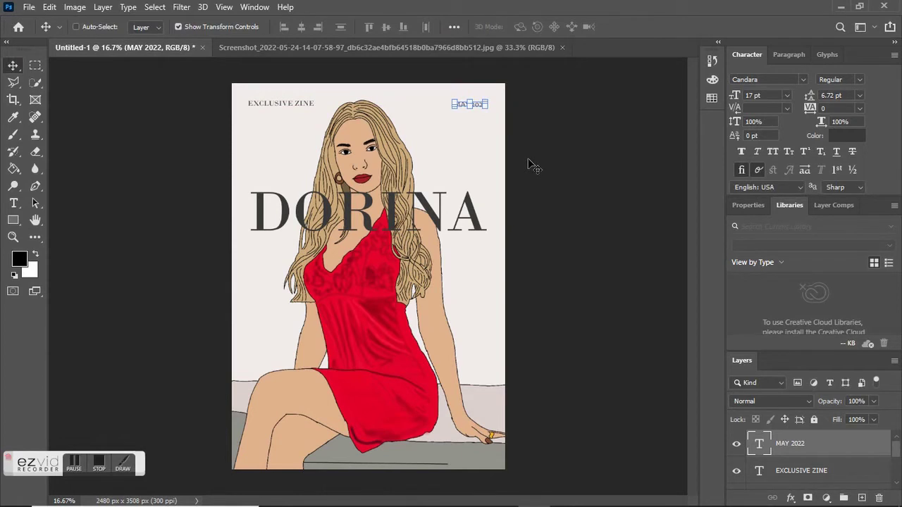
Step: Enlarge the MAY 2022 text to 21 pt and line it up with EXCLUSIVE ZINE
double_click(469, 103)
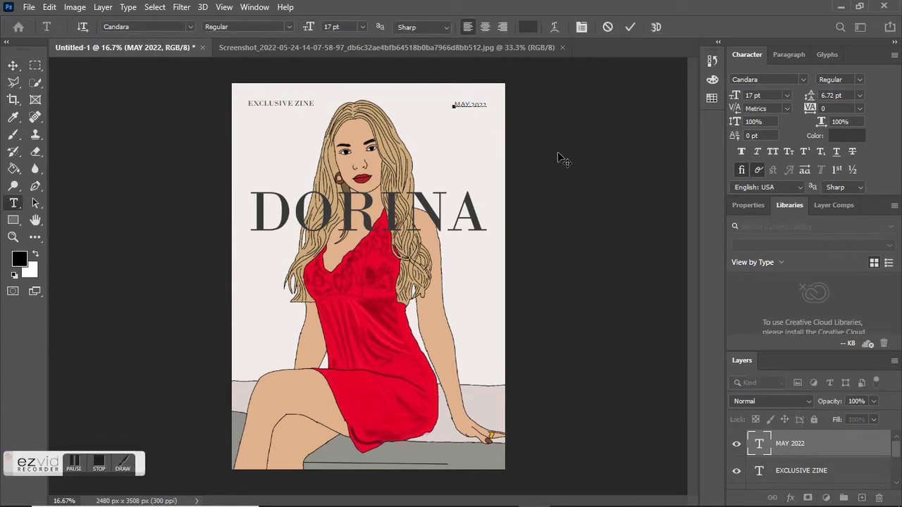
type("21")
left_click(629, 27)
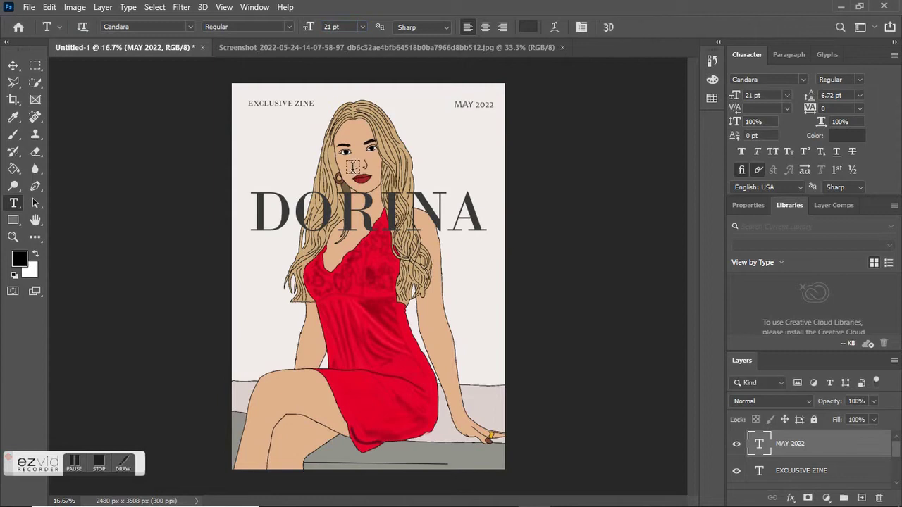
left_click(12, 66)
left_click_drag(485, 106, 486, 103)
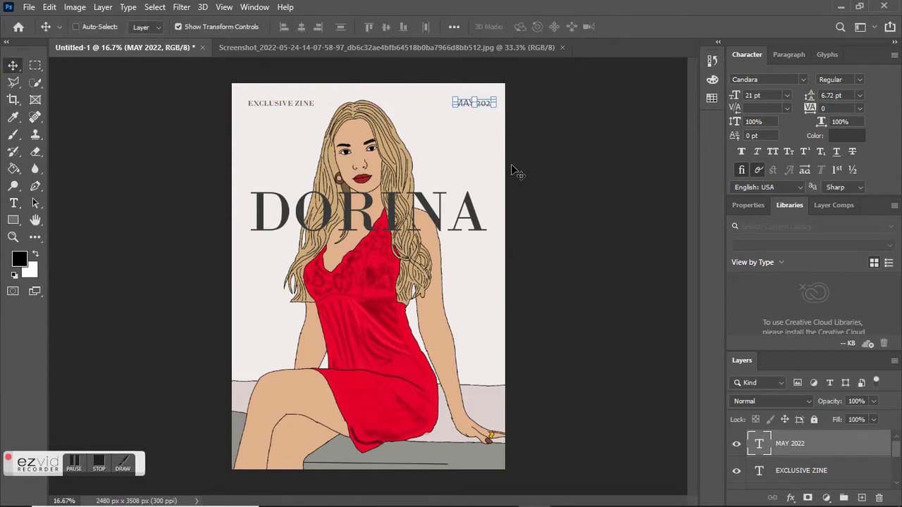
Step: Add the number 1 in Candara at 75 pt and center it beneath MAY 2022
left_click(14, 203)
left_click(458, 162)
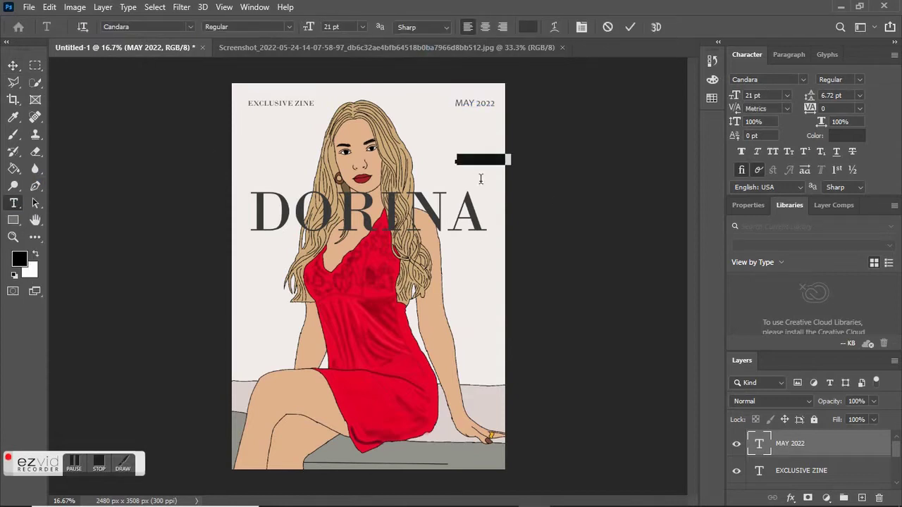
type("1")
key("ctrl+a")
left_click(331, 27)
type("75")
left_click(14, 66)
left_click_drag(462, 148, 473, 147)
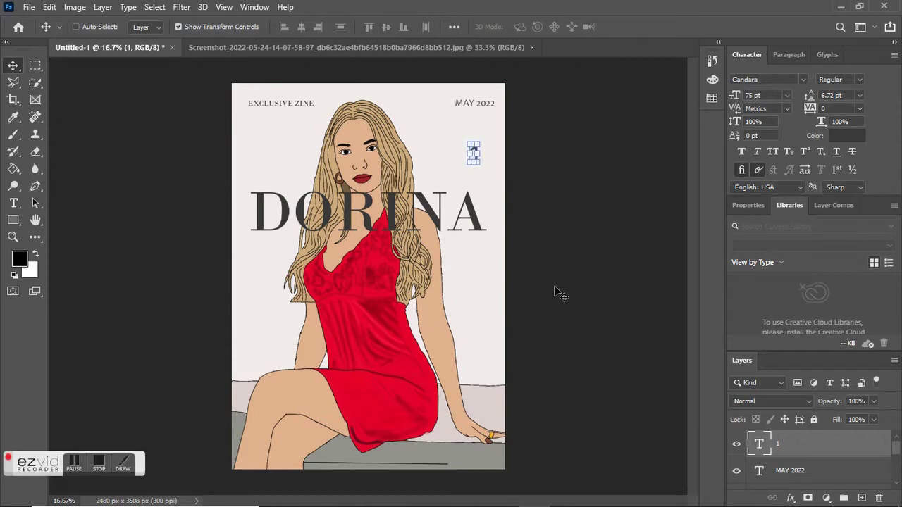
Step: Add the two-line caption 200 GREAT / RED DRESS in Candara at 18 pt beneath the number 1
key("t")
left_click(469, 177)
left_click(331, 27)
type("18")
key("Return")
type("200")
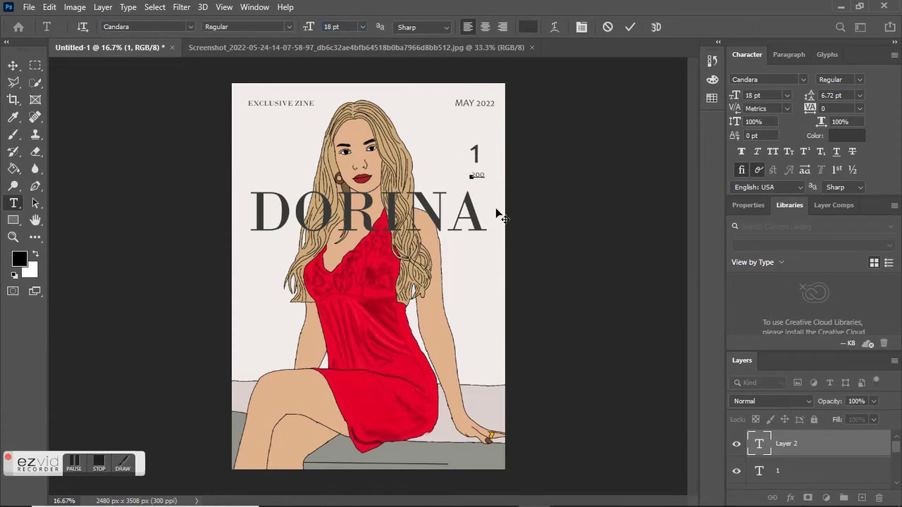
type(" GREAT")
key("Return")
type("PRODUCTS")
left_click(630, 27)
key("v")
left_click_drag(497, 177, 480, 188)
Step: Add extra spacing between GREAT and RED DRESS in the caption and nudge it up closer to the number 1
left_click(14, 203)
left_click(486, 179)
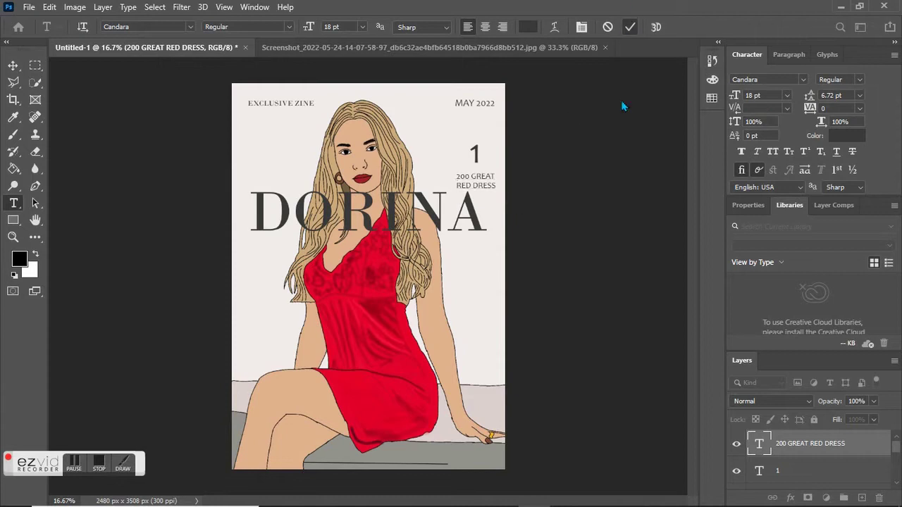
left_click(630, 27)
key("v")
key("Up")
key("Up")
key("Up")
key("Up")
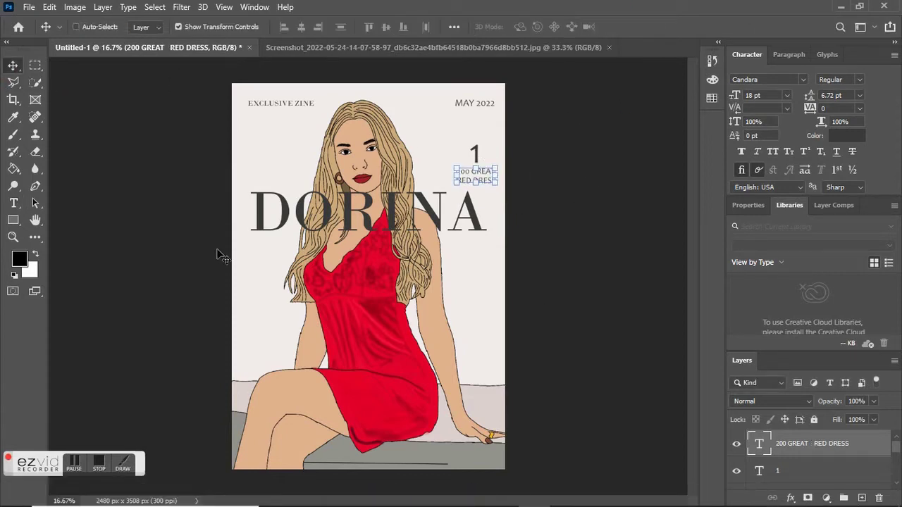
Step: Add the text FIND YOUR in Bodoni MT Regular at 18 pt on the page's left side, beside the dress
key("t")
left_click(262, 280)
type("FIND YOUR")
key("ctrl+a")
left_click(190, 26)
type("bodoni")
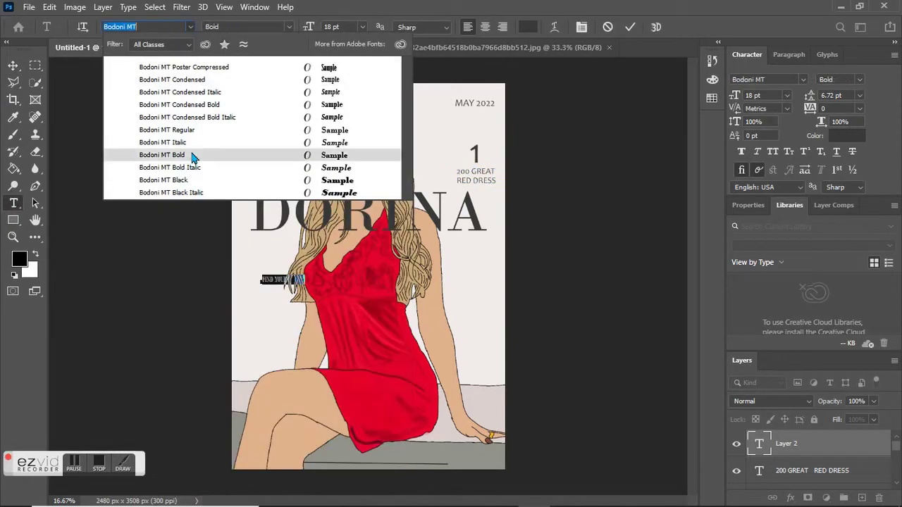
left_click(188, 130)
left_click(630, 27)
Step: Nudge the FIND YOUR text slightly left and down to below the ends of the figure's hair
left_click(13, 65)
key("shift+Left")
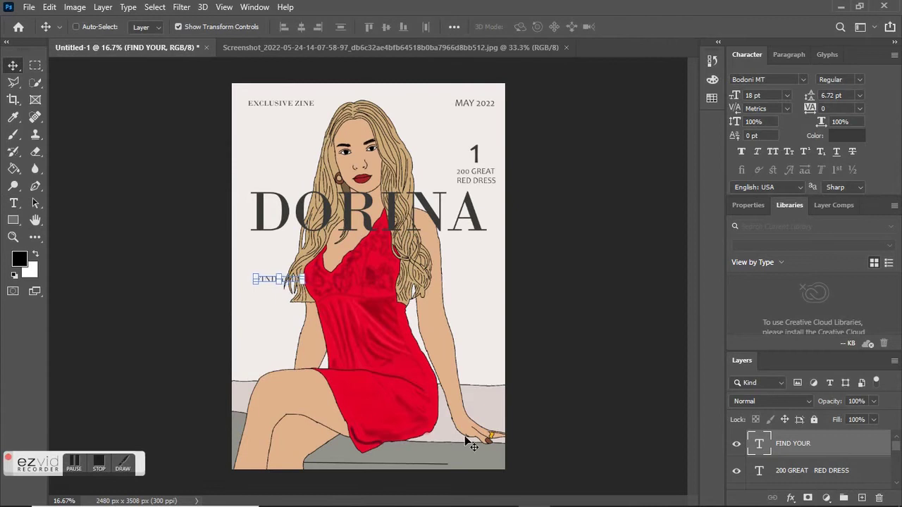
key("shift+Down")
key("shift+Down")
key("shift+Down")
key("shift+Down")
key("shift+Down")
key("shift+Down")
key("shift+Down")
key("shift+Down")
key("shift+Down")
key("shift+Down")
key("shift+Down")
key("shift+Down")
key("shift+Down")
key("shift+Down")
key("shift+Down")
key("shift+Down")
key("shift+Down")
key("shift+Down")
key("shift+Down")
key("shift+Down")
Step: Set the FIND YOUR text size to 22 pt
key("t")
key("Return")
left_click(328, 25)
type("22")
key("Return")
left_click(339, 320)
Step: Duplicate the FIND YOUR text layer
left_click(13, 65)
left_click_drag(388, 199, 385, 202)
key("ctrl+t")
key("ctrl+v")
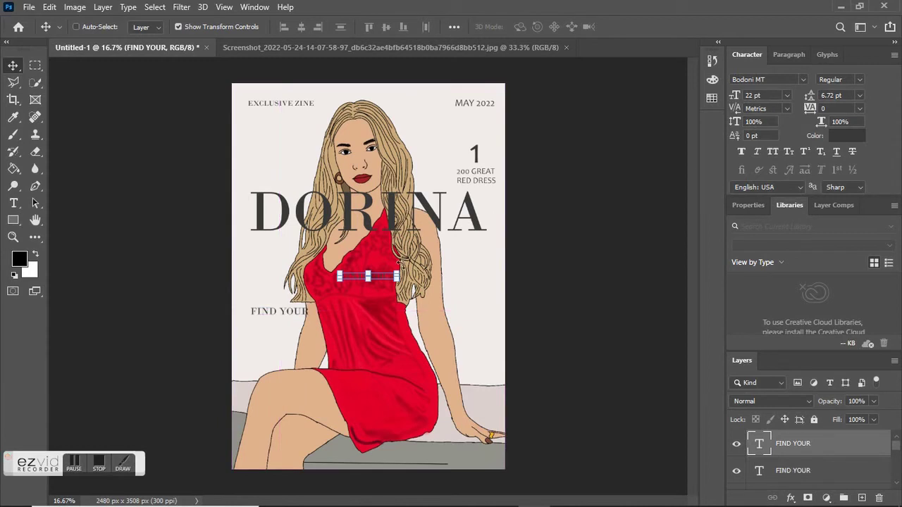
left_click(13, 204)
left_click_drag(339, 277, 510, 344)
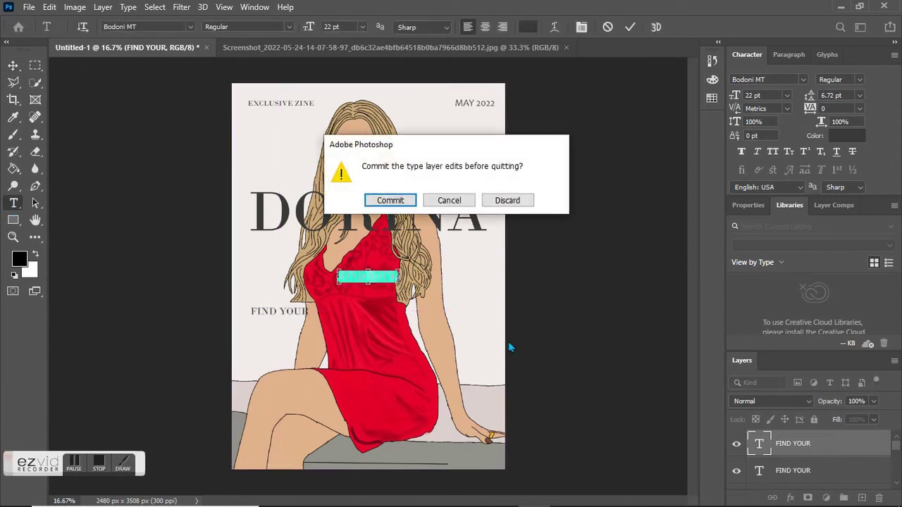
key("Return")
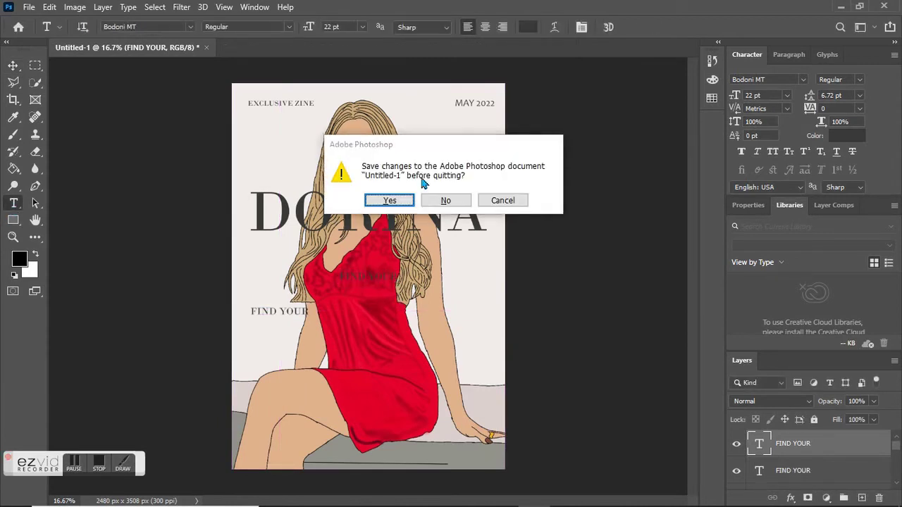
left_click(449, 200)
Step: Replace the duplicated text with INNER BEAUTY on two lines and set it to 31 pt
key("ctrl+a")
key("ctrl+s")
left_click(715, 53)
key("BackSpace")
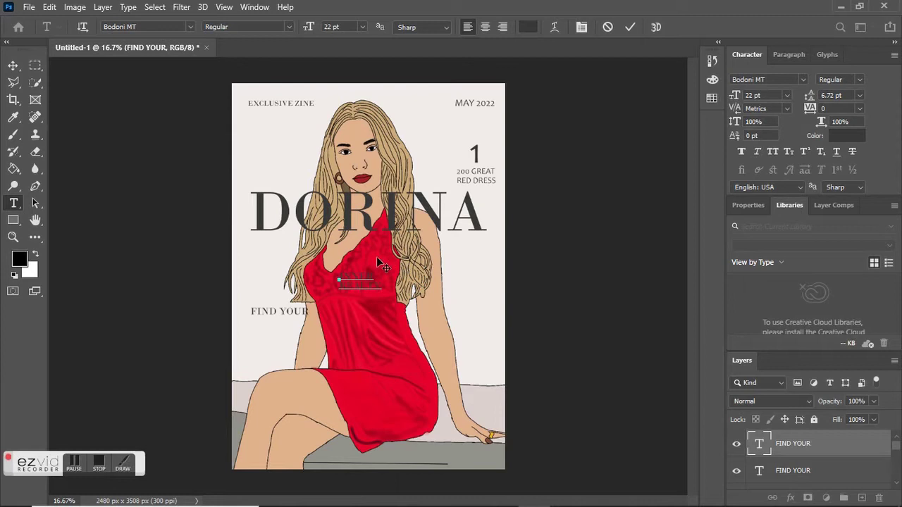
key("ctrl+a")
type("31")
key("Return")
left_click(630, 27)
Step: Move INNER BEAUTY directly beneath FIND YOUR and adjust the spacing between its two words
key("v")
left_click_drag(384, 276, 289, 330)
key("t")
left_click(255, 327)
key("End")
key("Return")
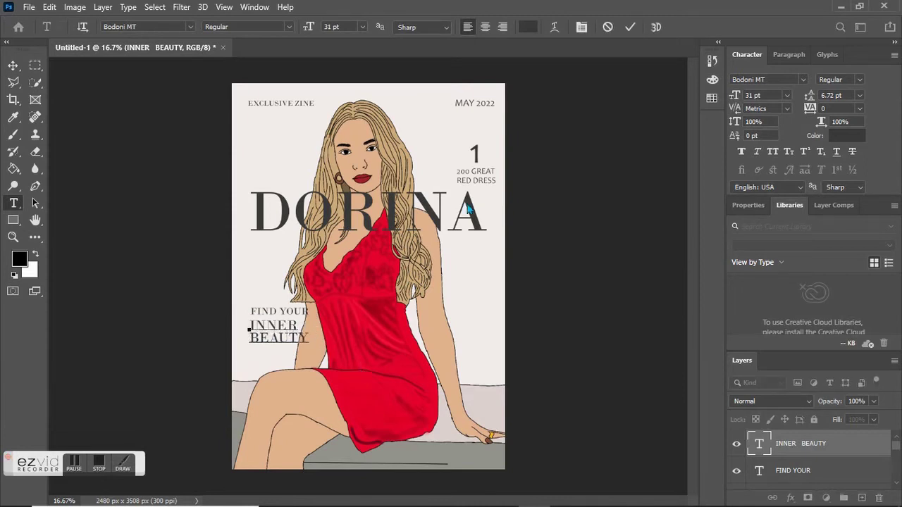
left_click(630, 27)
left_click(14, 66)
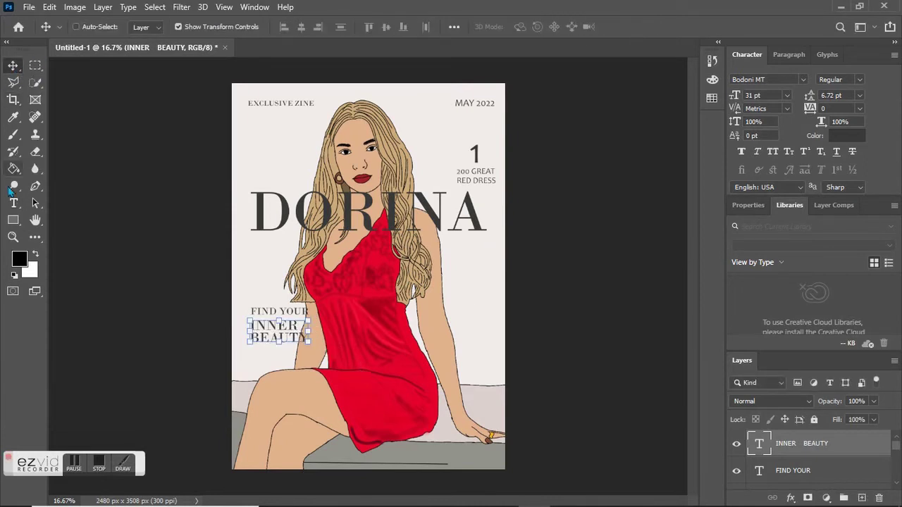
Step: Draw a thin horizontal line just beneath INNER BEAUTY, slightly wider than the text
right_click(12, 223)
left_click(65, 270)
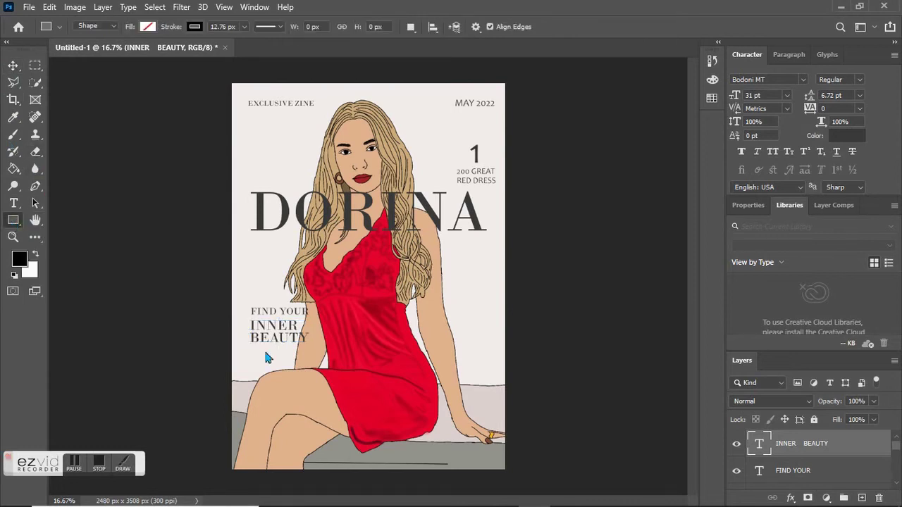
left_click_drag(244, 345, 313, 346)
key("v")
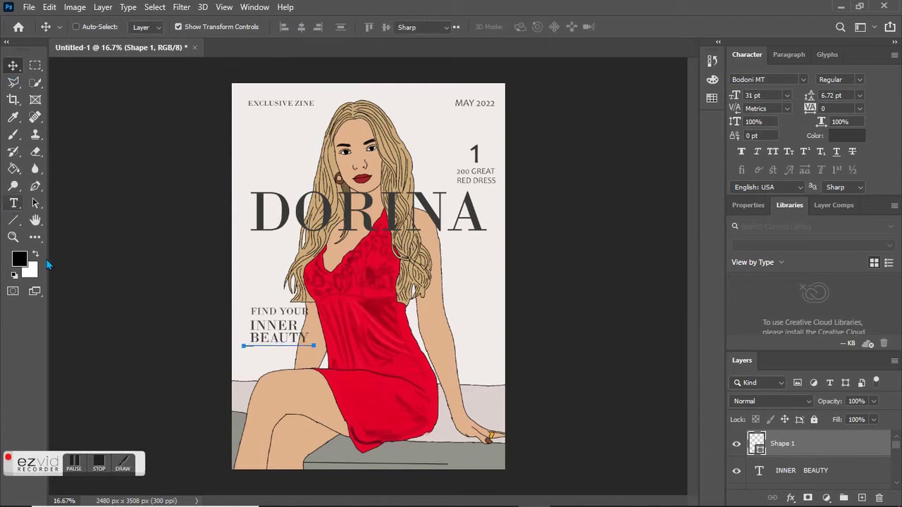
Step: Add the caption SUMMER VIBES: FASHION CLOTHING on two lines to the right of the dress and set it to 25 pt
key("t")
left_click(419, 308)
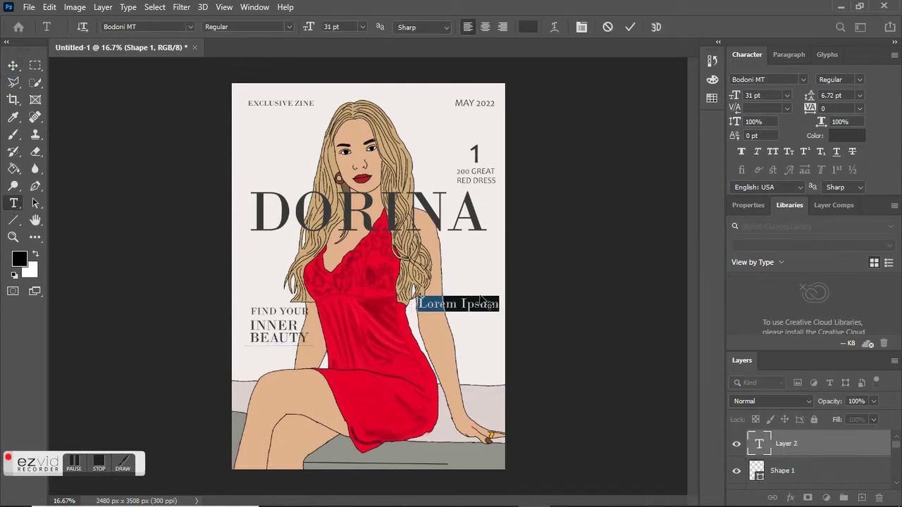
type("SUMMER VI")
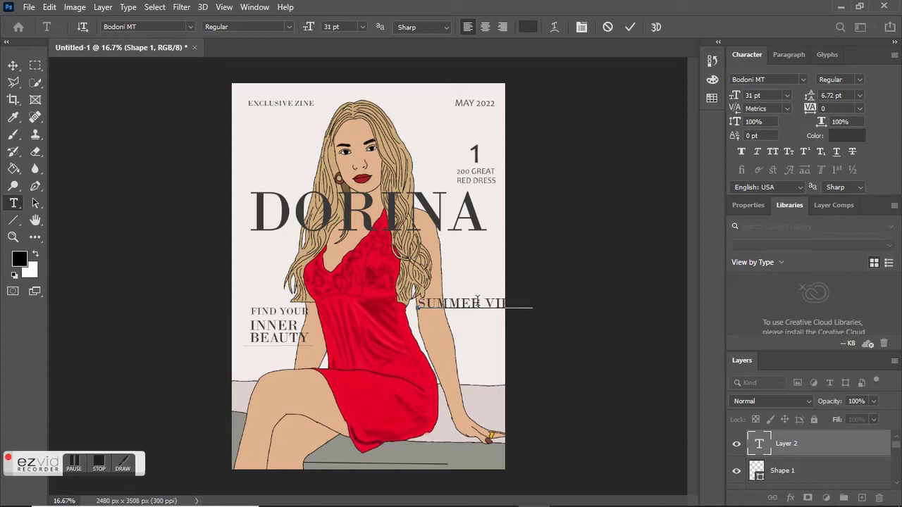
key("Return")
type("FASHION CLASSIC")
key("ctrl+a")
left_click(308, 27)
type("25")
key("Return")
left_click(632, 28)
Step: Move the SUMMER VIBES: FASHION CLOTHING caption level with INNER BEAUTY, just inside the page's right edge
left_click(14, 66)
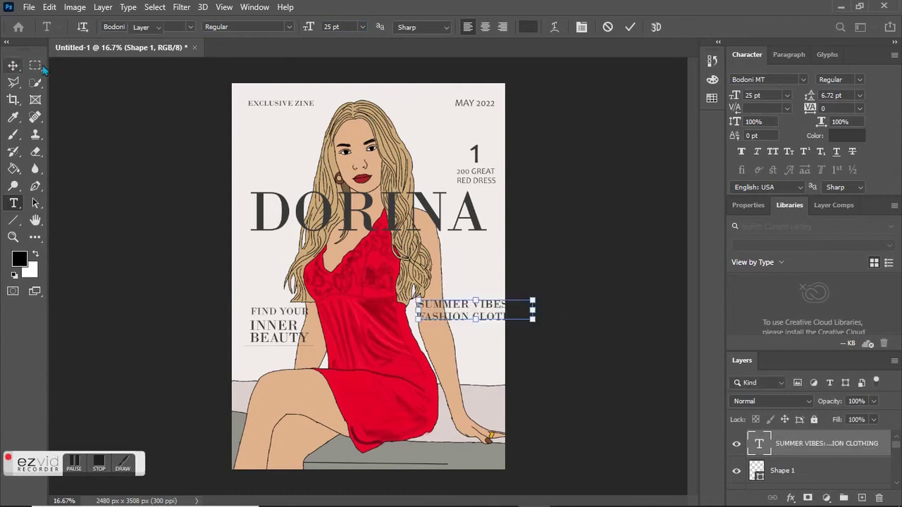
key("Left")
key("Left")
key("Left")
key("Left")
key("Left")
key("Left")
key("Left")
key("Left")
key("Left")
key("Left")
key("Left")
key("Left")
key("Left")
key("Left")
key("Left")
key("Left")
key("Left")
key("Left")
key("Left")
key("Left")
key("shift+Left")
key("shift+Left")
key("shift+Left")
key("shift+Left")
key("shift+Left")
key("shift+Down")
key("shift+Down")
key("shift+Down")
key("shift+Down")
key("shift+Down")
key("shift+Down")
key("shift+Down")
key("shift+Down")
key("shift+Down")
key("shift+Down")
key("shift+Down")
key("shift+Down")
key("shift+Down")
key("shift+Down")
key("shift+Down")
key("shift+Down")
key("shift+Down")
key("shift+Down")
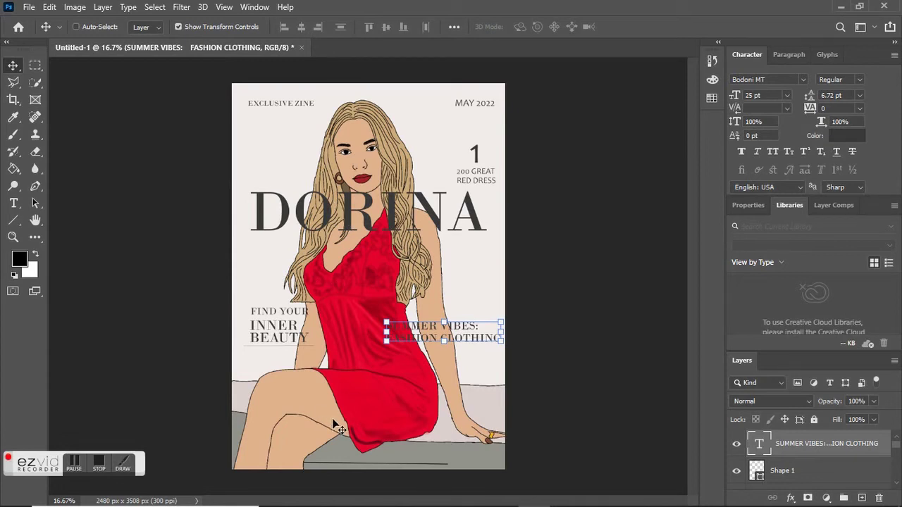
Step: Add the headline DORINA WITH KAHAN on two lines over the dress in Candara at 54 pt
left_click(13, 203)
left_click(334, 295)
key("ctrl+v")
key("ctrl+a")
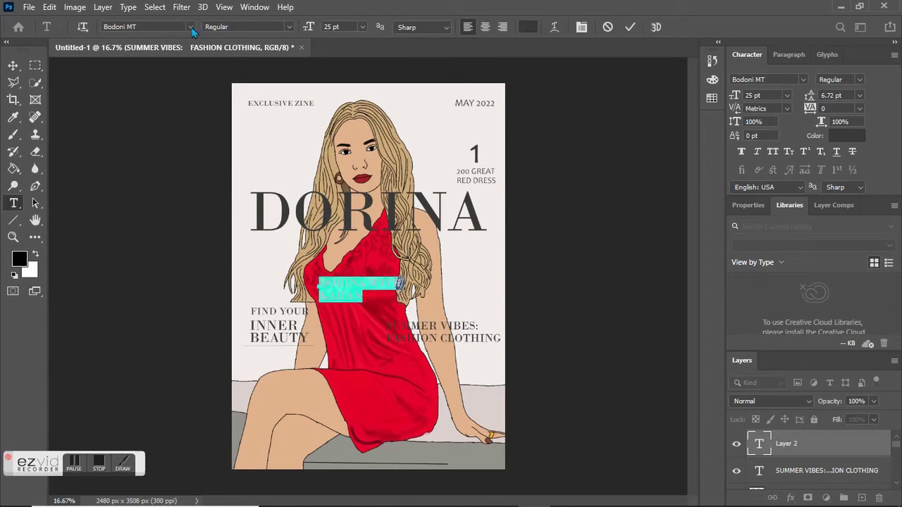
left_click(191, 28)
type("CANDARA")
key("Return")
key("BackSpace")
key("BackSpace")
type("54")
key("Return")
left_click(630, 26)
Step: Place the DORINA WITH KAHAN headline beneath the divider line under INNER BEAUTY and increase the spacing between its two lines
key("v")
left_click_drag(438, 282, 357, 368)
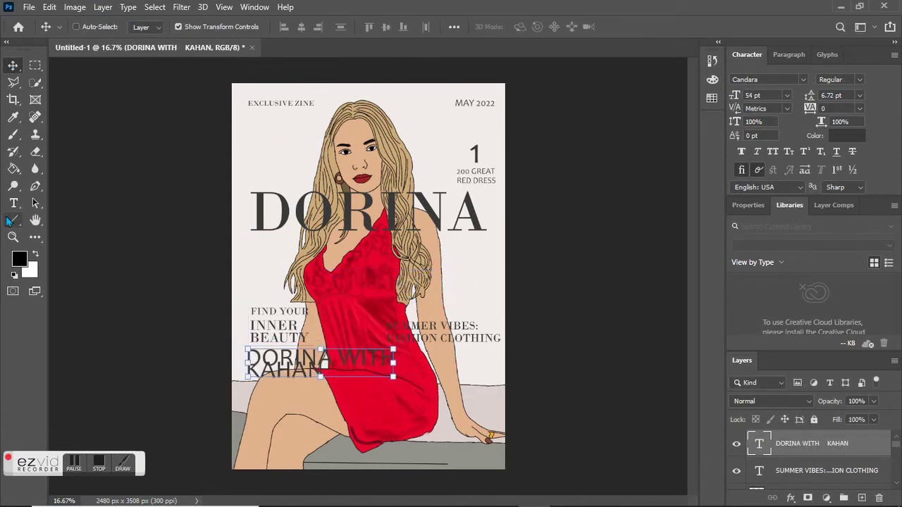
key("t")
left_click(391, 358)
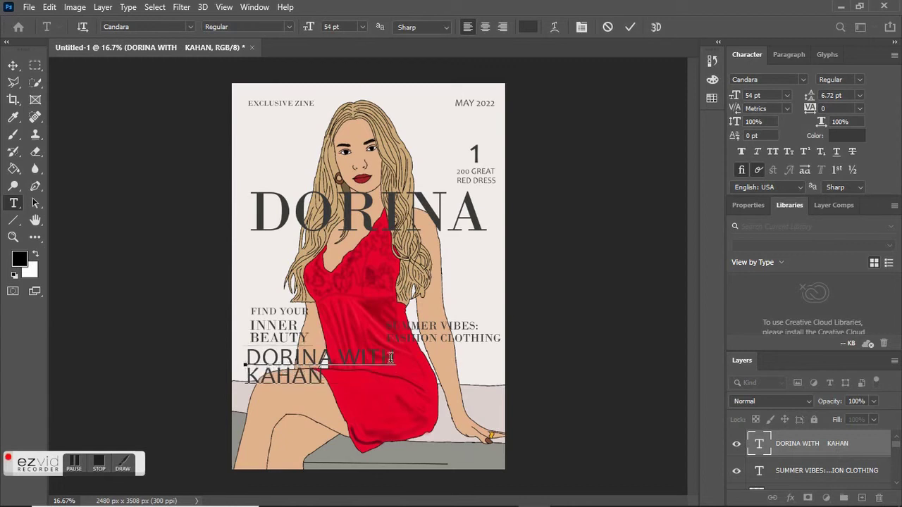
left_click(630, 28)
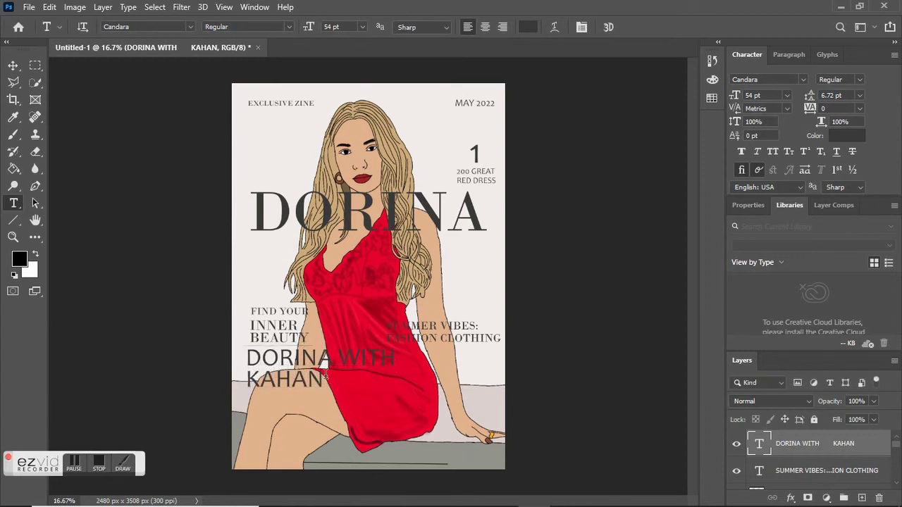
left_click(13, 67)
left_click_drag(320, 380, 320, 393)
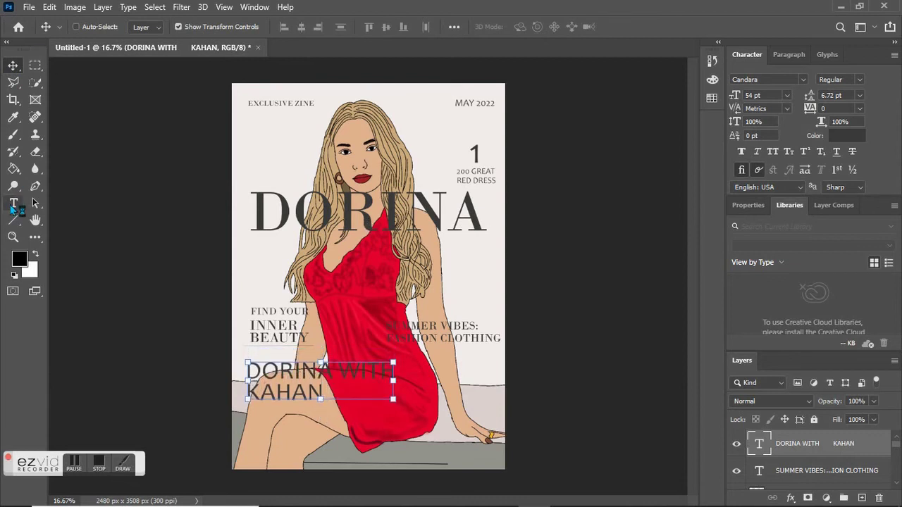
Step: Enlarge the DORINA WITH KAHAN headline to 74 pt and widen its line spacing to suit
left_click(14, 202)
key("Return")
type("74")
key("Return")
left_click(330, 391)
key("Left")
key("Left")
key("Left")
key("Left")
key("Left")
key("Left")
key("Left")
key("Left")
key("Left")
key("Left")
key("Left")
key("Return")
key("Return")
Step: Add the caption HOW FASHION AFFECTS HER DAILY LIFE on two lines in Bell MT at 25 pt, directly beneath the headline
left_click(280, 451)
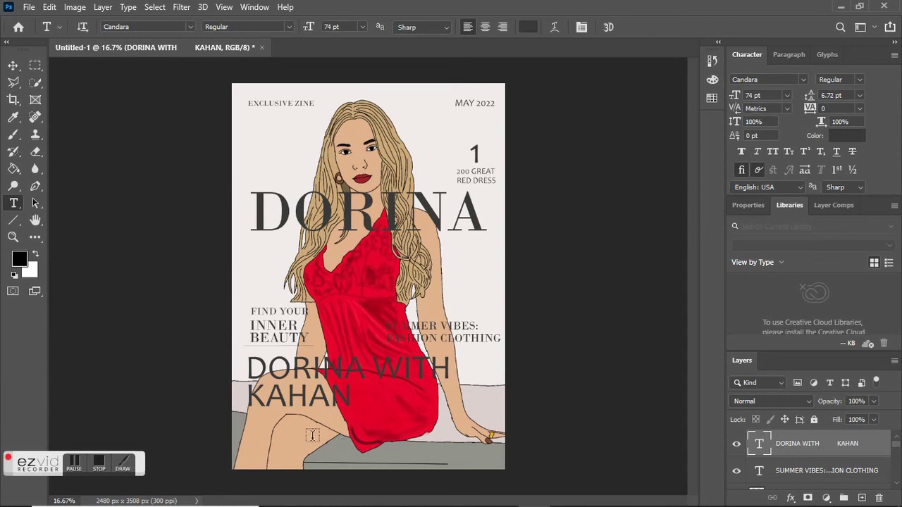
left_click(288, 436)
type("25")
key("Return")
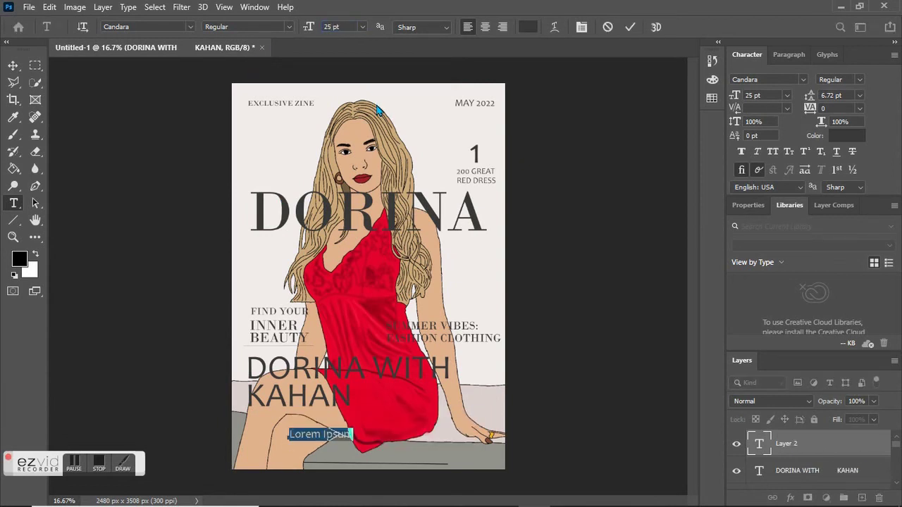
left_click(190, 28)
type("BELL")
left_click(198, 70)
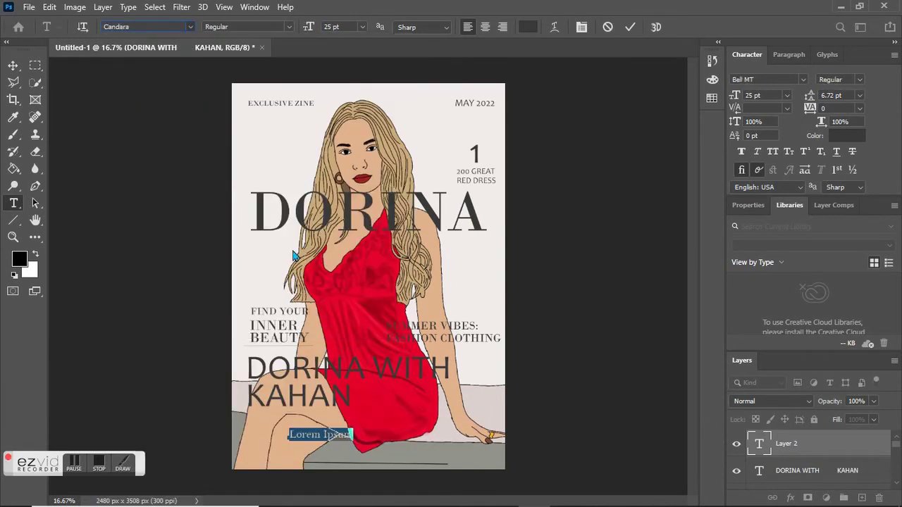
type("HOW FASHION WOR")
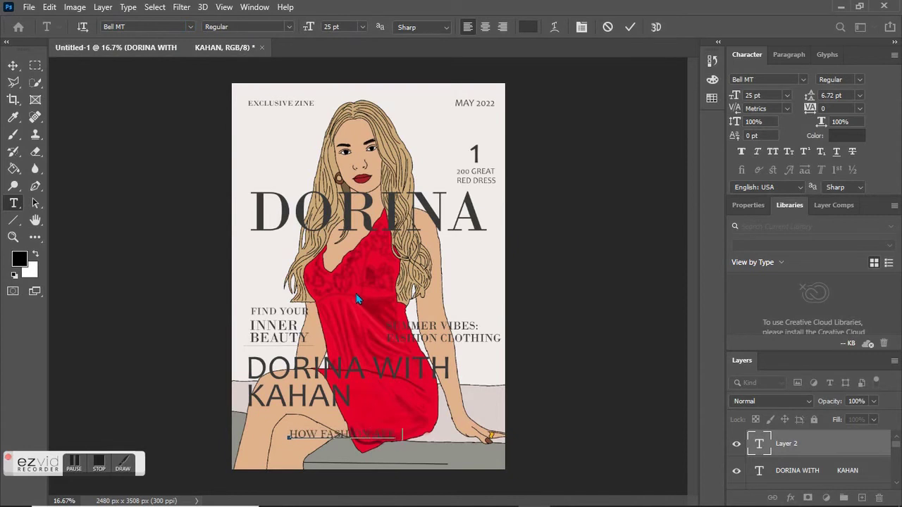
type(" AFFECTS")
key("Return")
type("HER DAILY")
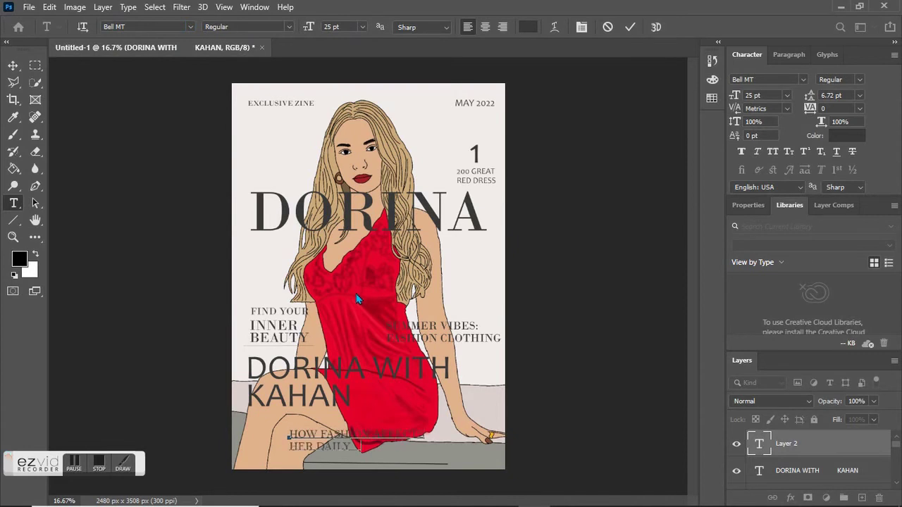
left_click(630, 28)
key("v")
left_click_drag(379, 440, 337, 426)
Step: Shift FIND YOUR and INNER BEAUTY slightly left to align with the left edge of the headline below
double_click(277, 313)
left_click(631, 27)
key("Left")
key("Left")
key("Left")
key("Left")
key("Left")
key("Left")
double_click(275, 330)
key("Escape")
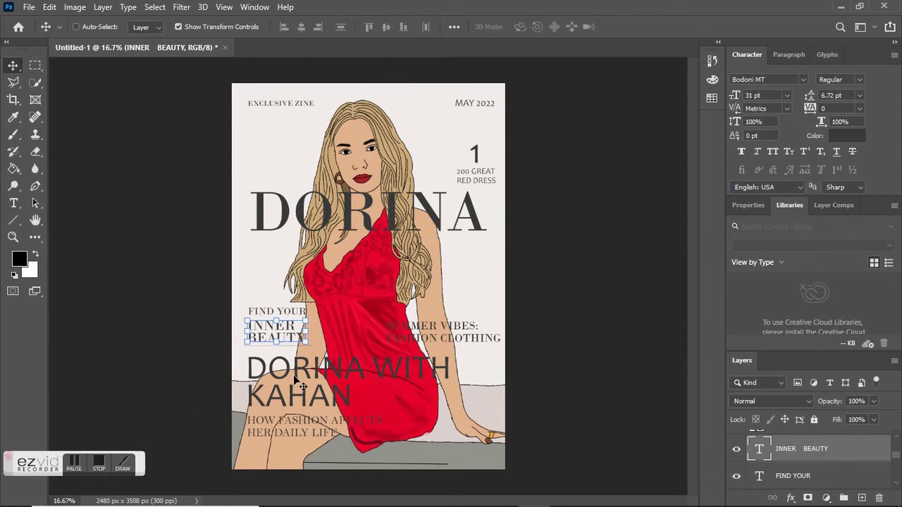
Step: Select the illustration layer and examine its properties
scroll(811, 458, "down", 3)
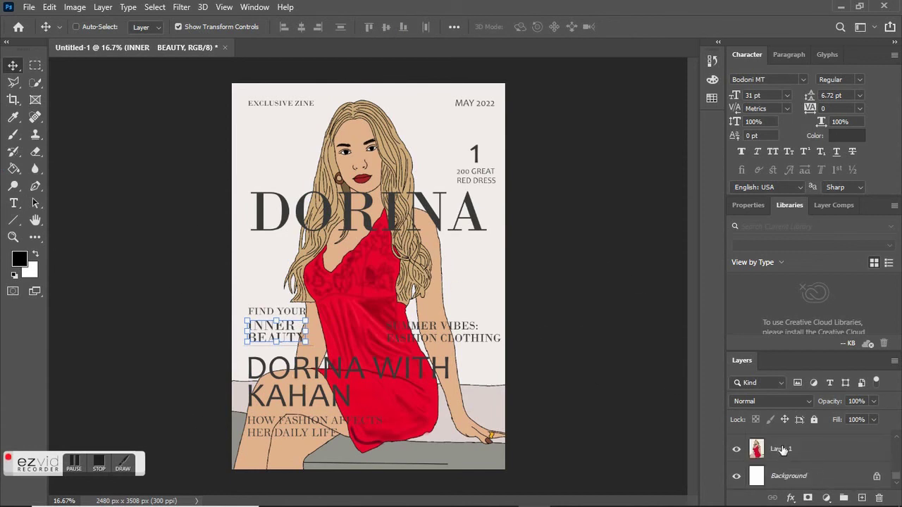
left_click(782, 448)
left_click(749, 205)
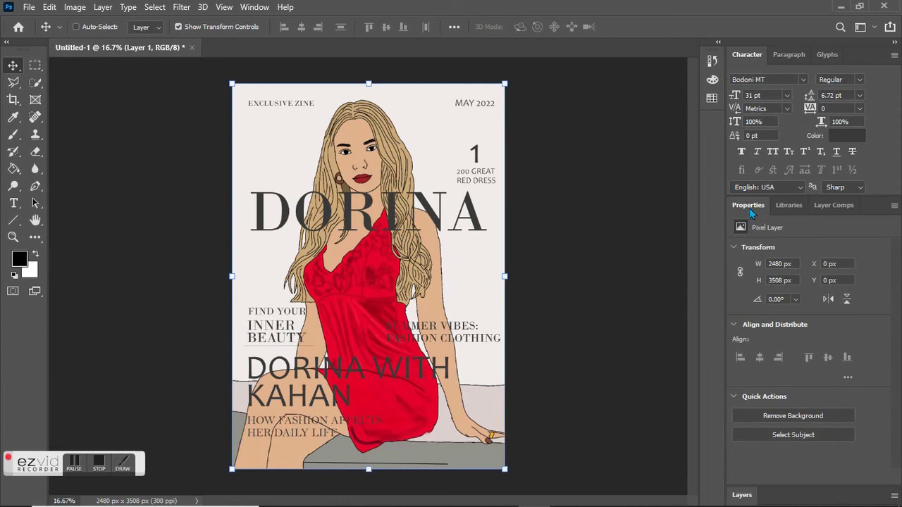
left_click(789, 205)
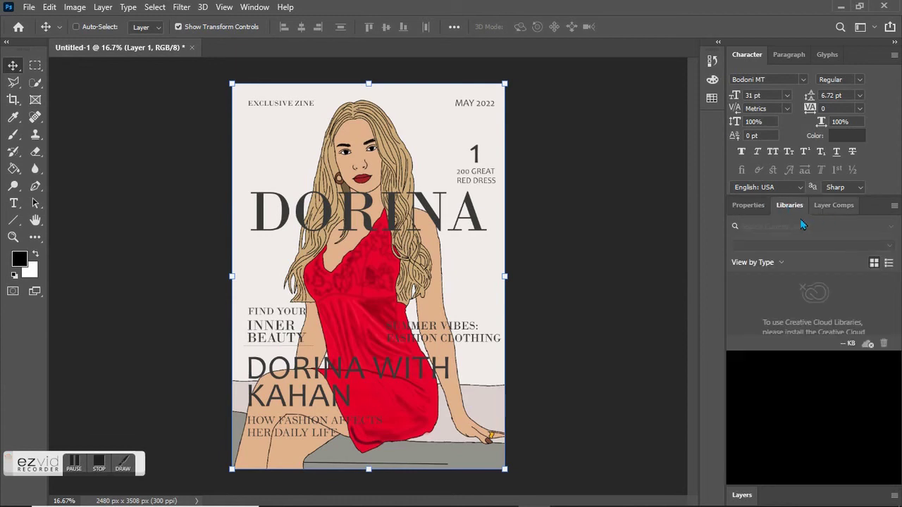
left_click(834, 205)
left_click(737, 206)
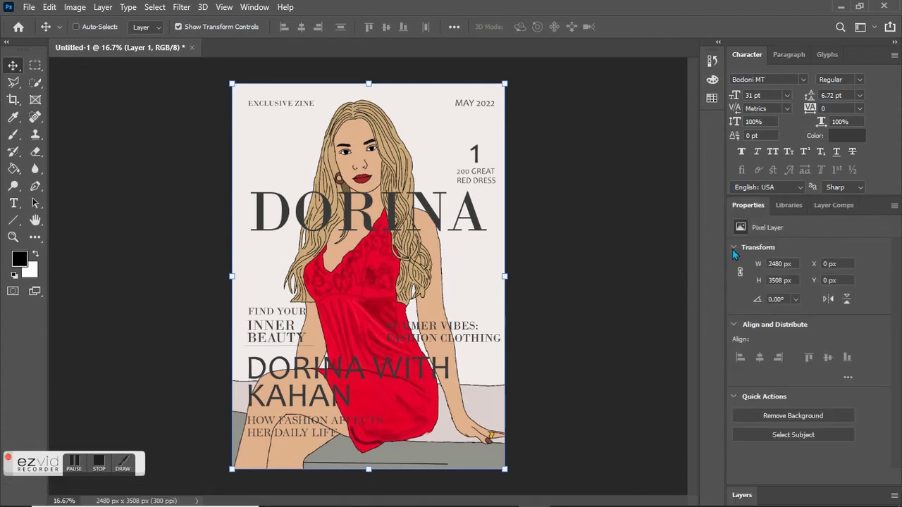
left_click(733, 248)
left_click(735, 342)
Step: Adjust the illustration layer's Blend If ranges, splitting This Layer's highlights to 249/255 and Underlying Layer's shadows to 0/37
left_click(742, 495)
right_click(800, 457)
left_click(641, 10)
left_click_drag(639, 88, 728, 86)
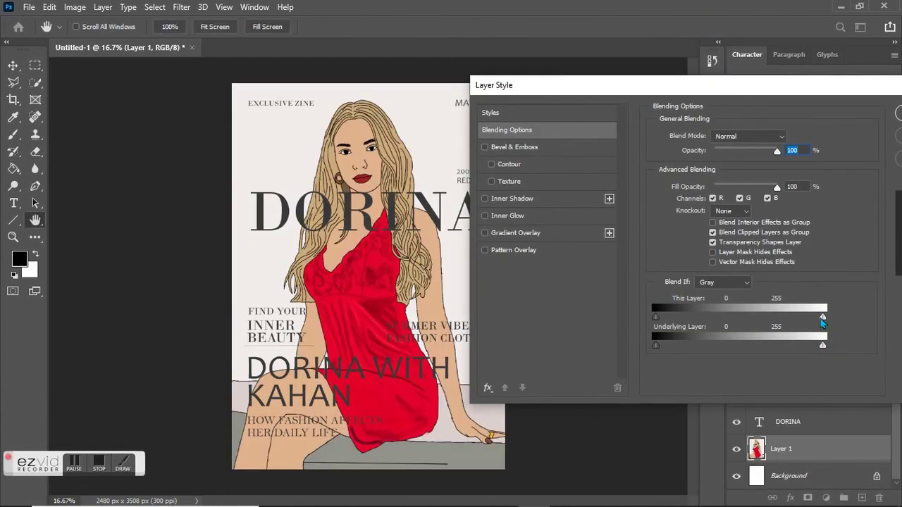
left_click_drag(656, 346, 681, 346)
left_click_drag(822, 347, 817, 348)
left_click_drag(822, 318, 817, 317)
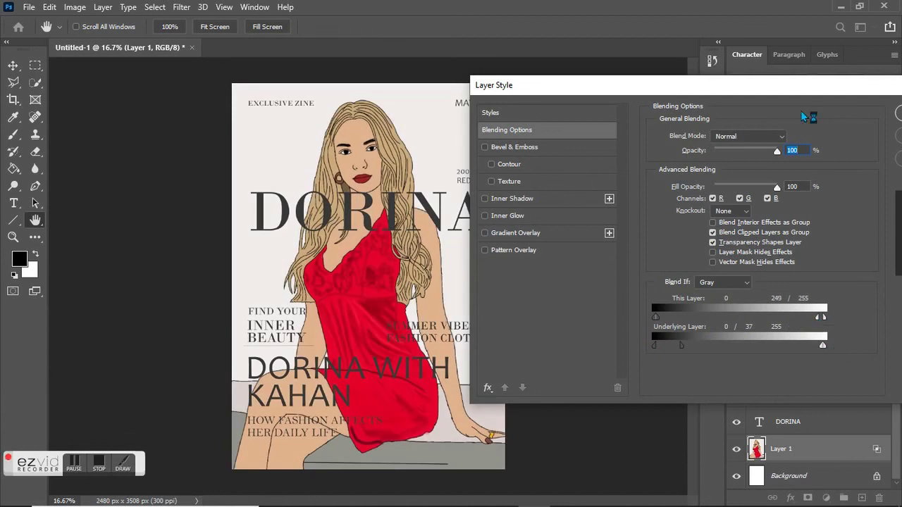
left_click_drag(803, 93, 775, 94)
key("Return")
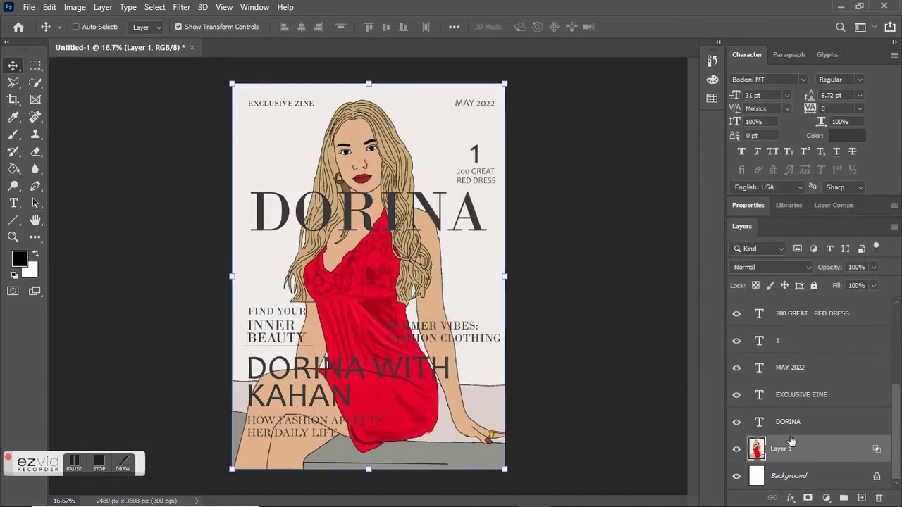
Step: Darken the illustration by adding a Brightness/Contrast adjustment layer directly above it with brightness set to -49
left_click(861, 28)
left_click(804, 34)
left_click(759, 208)
left_click_drag(597, 163, 571, 165)
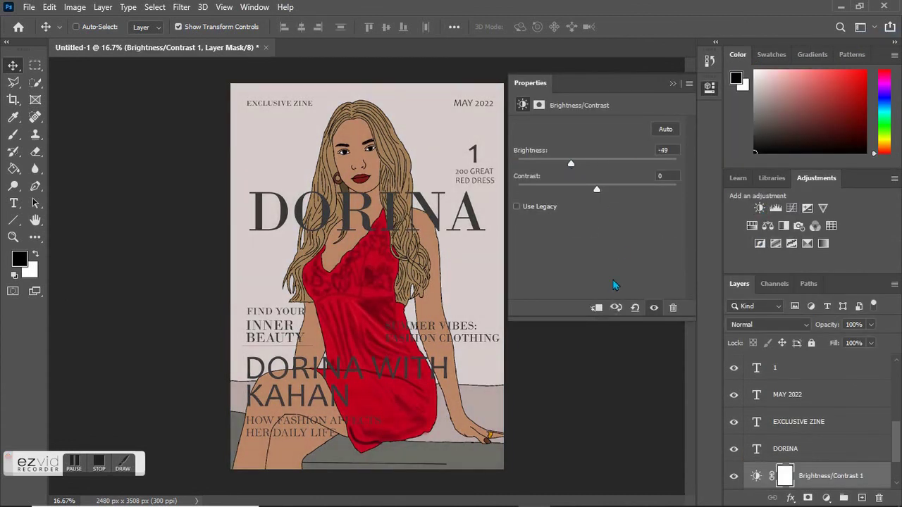
left_click(673, 83)
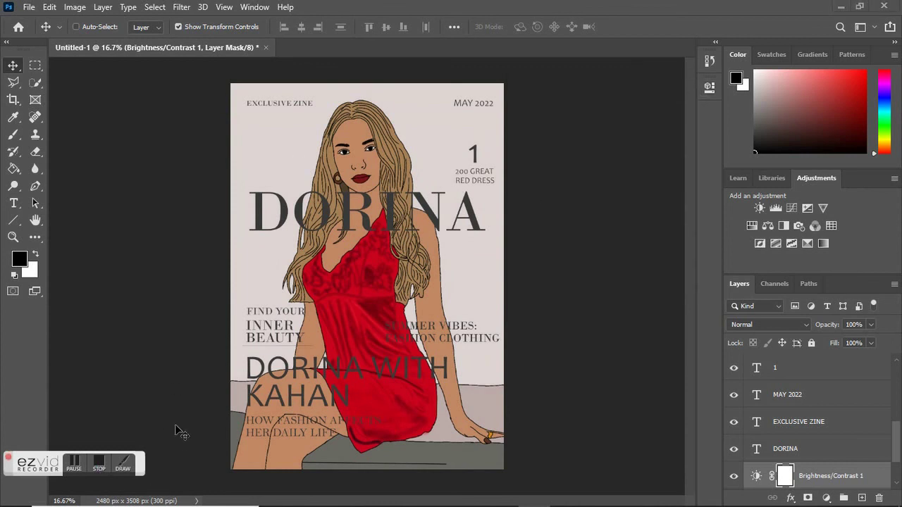
left_click(100, 464)
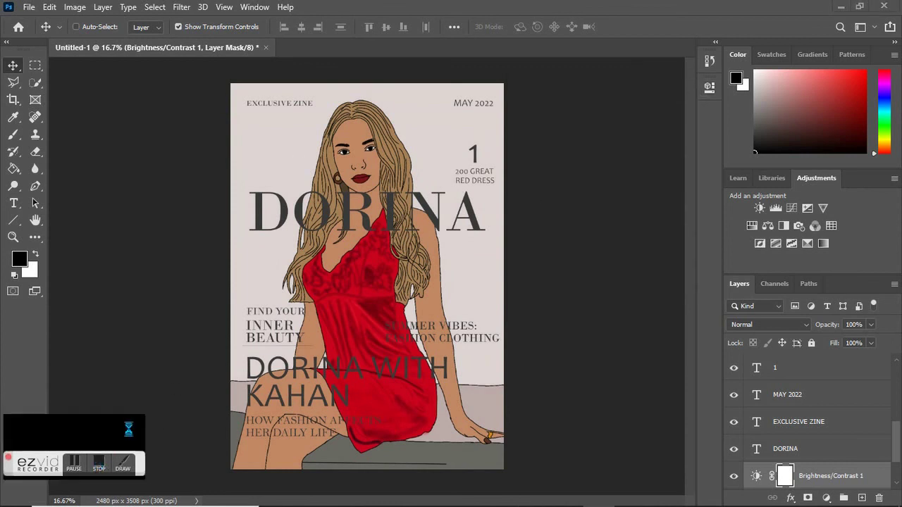